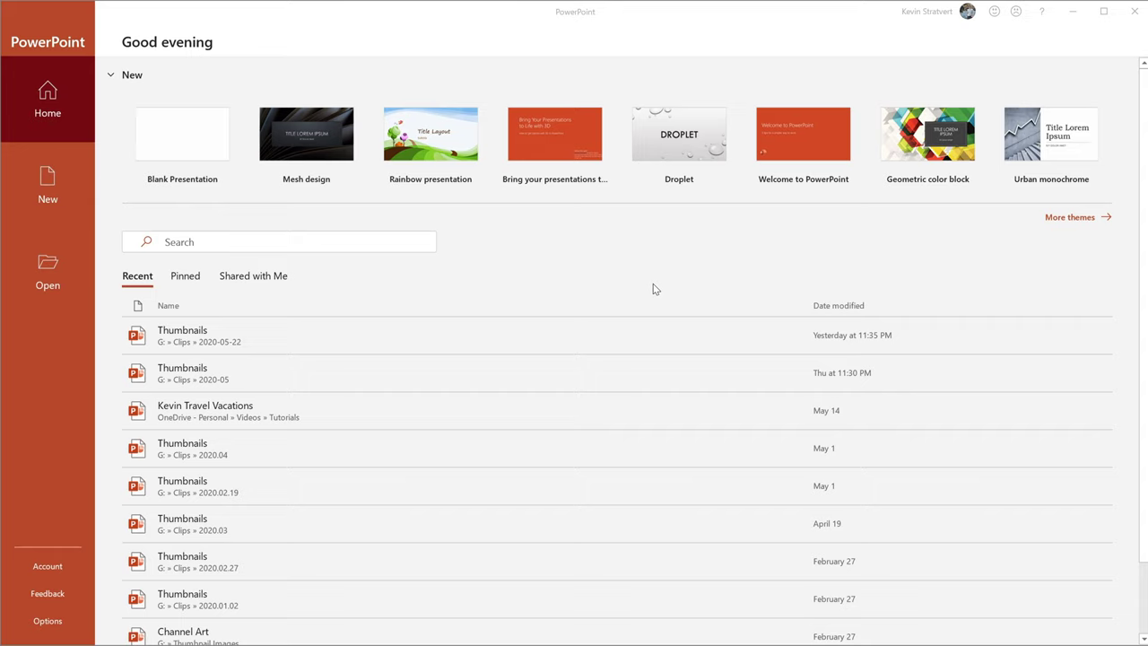
# Step: Create a blank presentation and insert the two JPG photos, DSC02724 and the portrait, from the Desktop folder
pyautogui.click(203, 142)
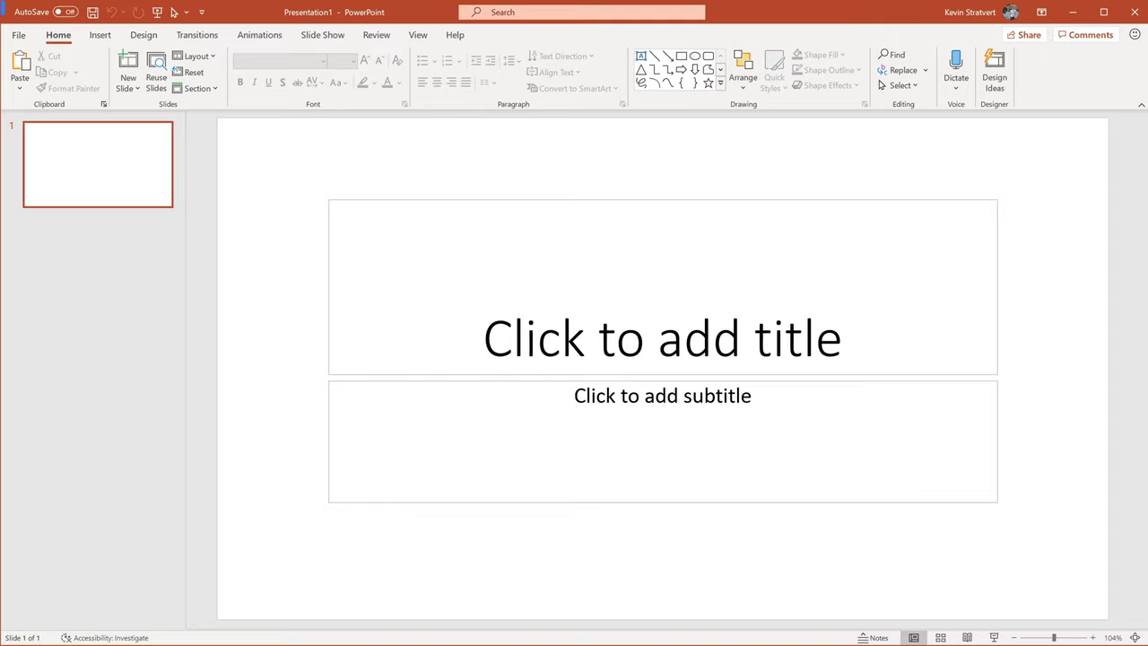
pyautogui.click(101, 36)
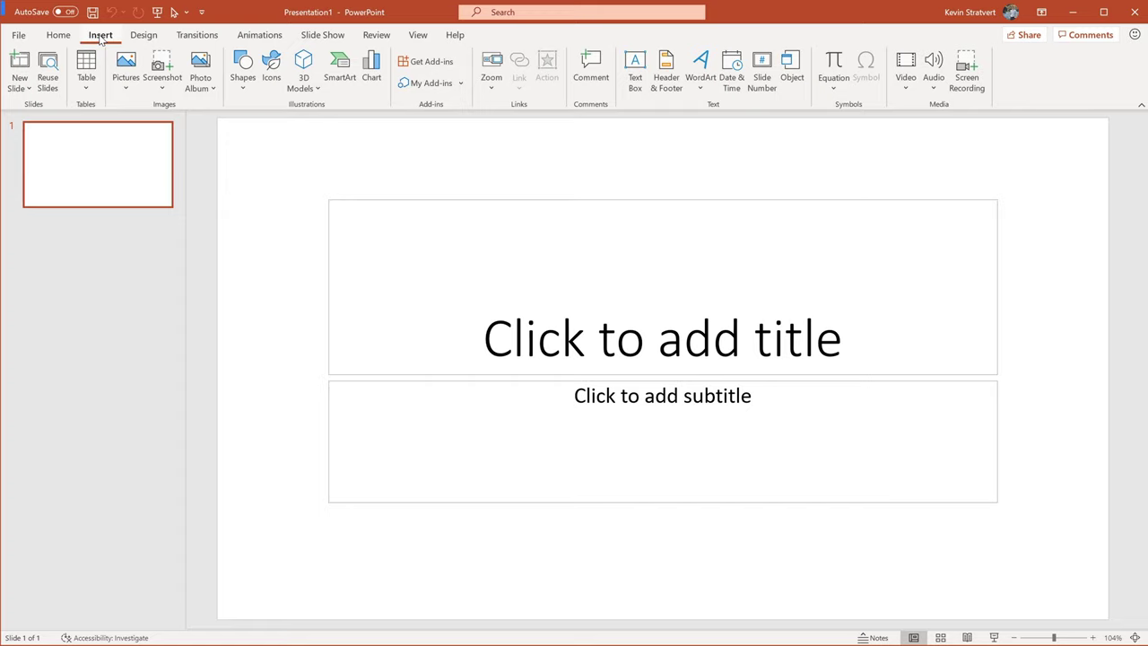
pyautogui.click(127, 88)
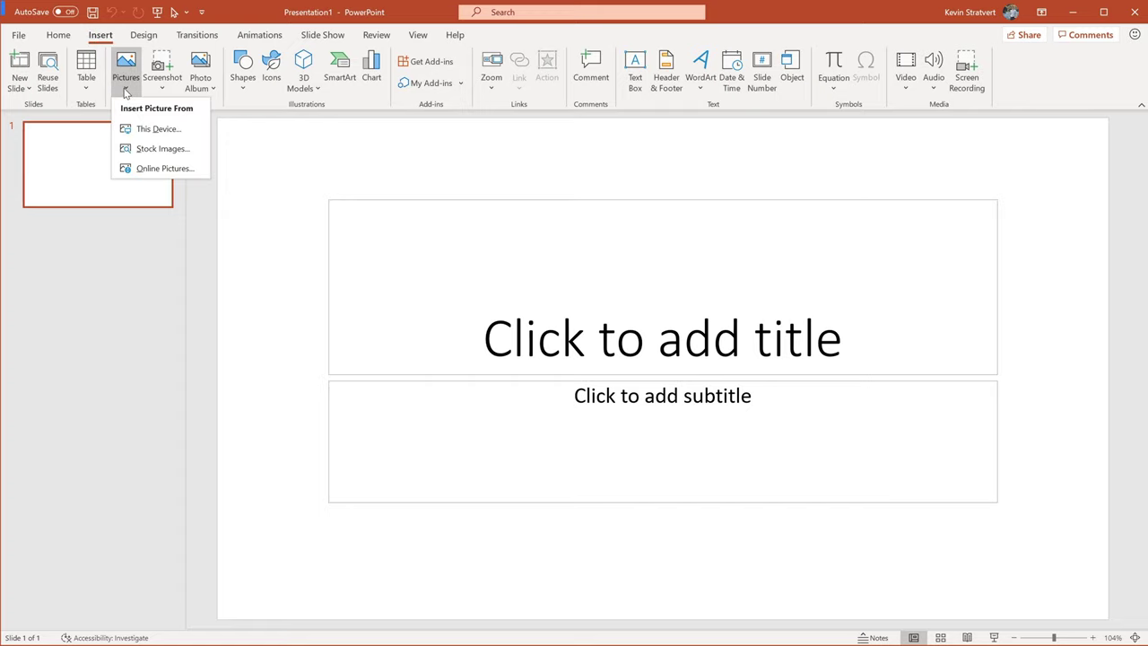
pyautogui.click(178, 129)
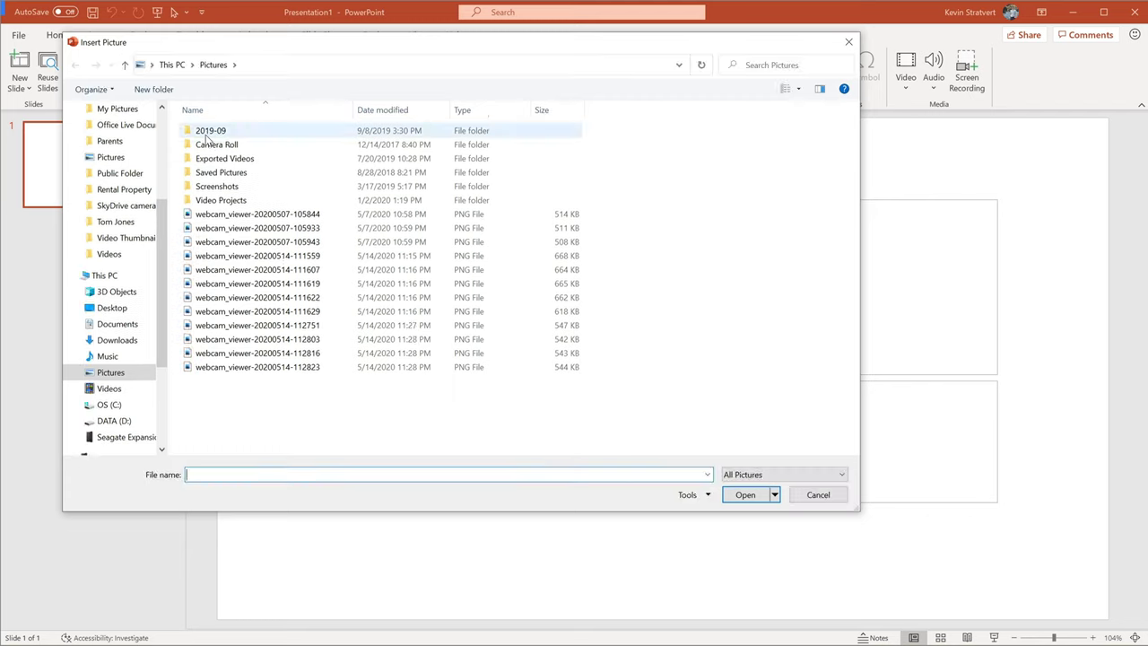
pyautogui.click(133, 312)
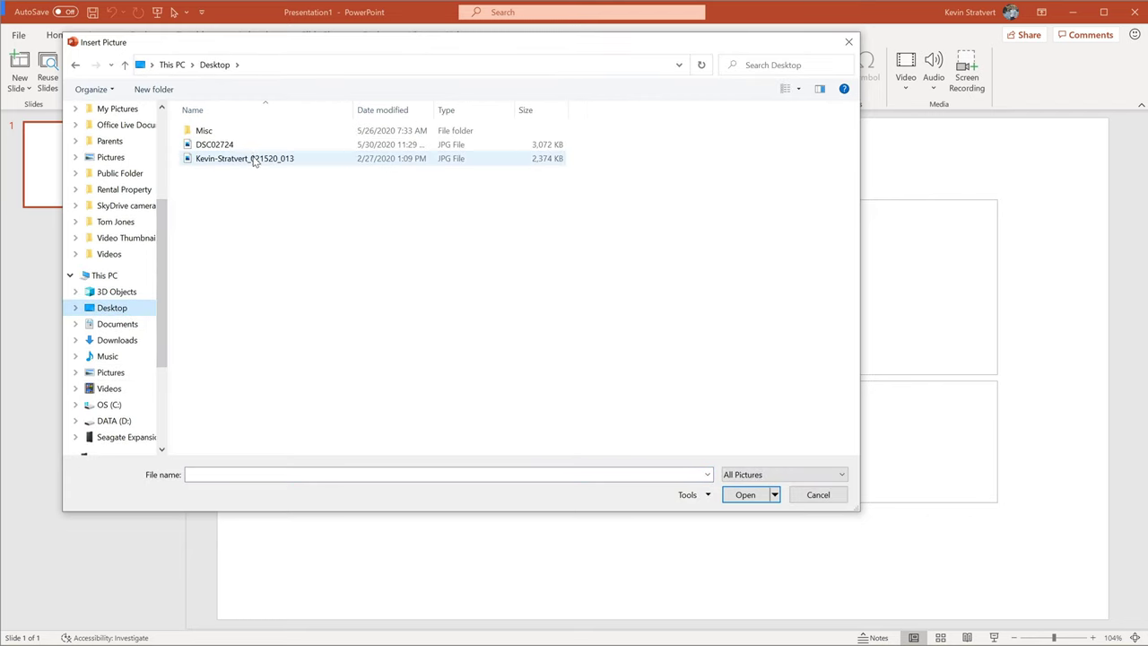
pyautogui.click(214, 145)
pyautogui.keyDown('ctrl'); pyautogui.click(258, 159); pyautogui.keyUp('ctrl')
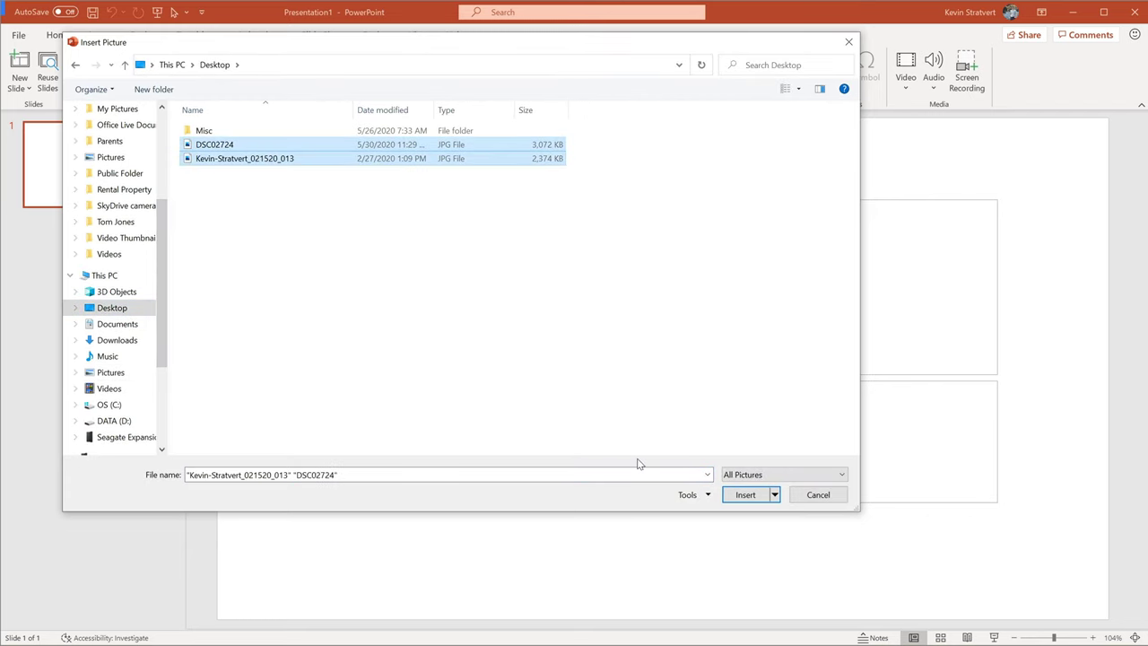
pyautogui.click(744, 494)
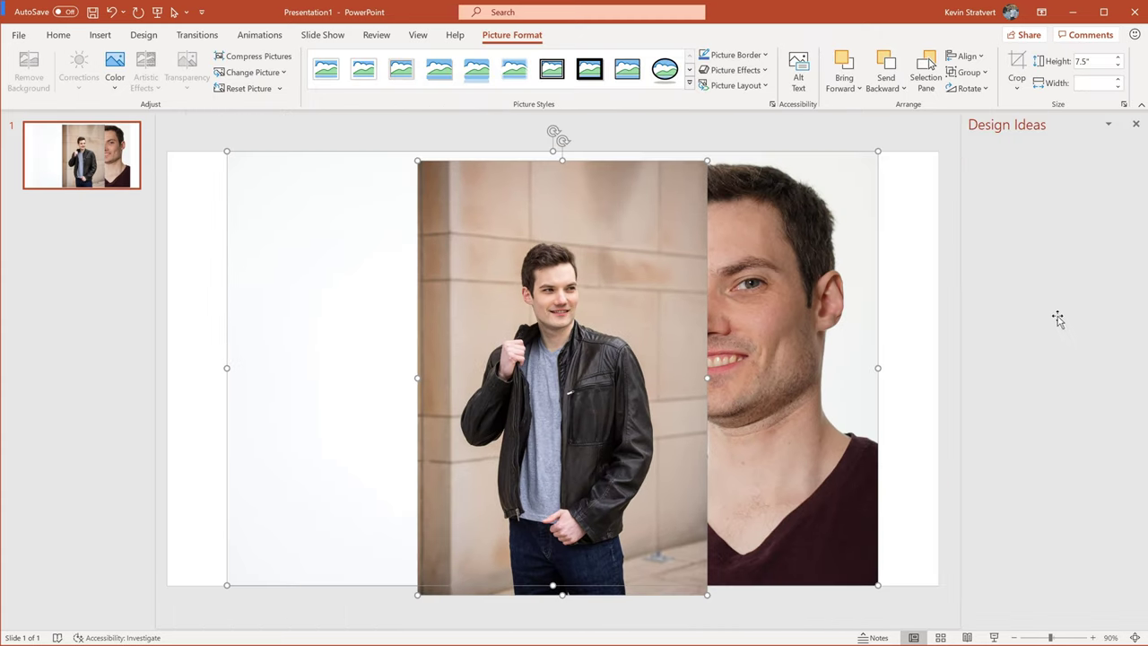
# Step: Arrange the photos side by side, with the leather-jacket photo at the slide's left edge and the close-up at its right, and dismiss the design suggestions
pyautogui.click(940, 235)
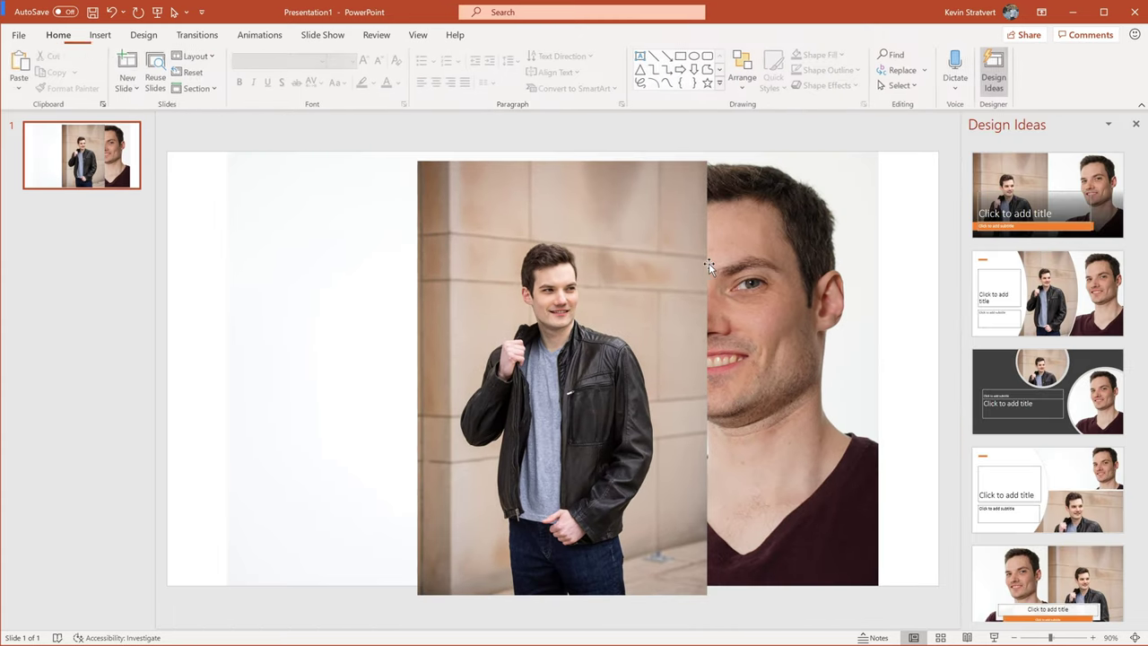
pyautogui.moveTo(510, 305); pyautogui.dragTo(311, 295)
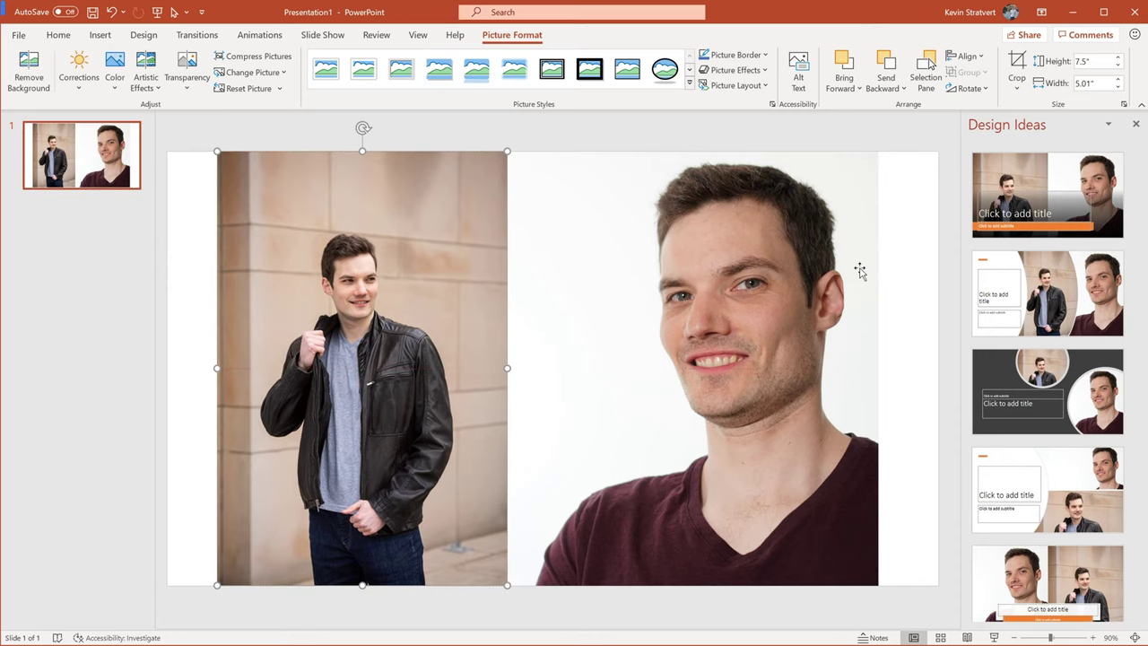
pyautogui.moveTo(801, 283); pyautogui.dragTo(851, 283)
pyautogui.moveTo(365, 276); pyautogui.dragTo(314, 275)
pyautogui.click(809, 236)
pyautogui.moveTo(809, 236); pyautogui.dragTo(815, 236)
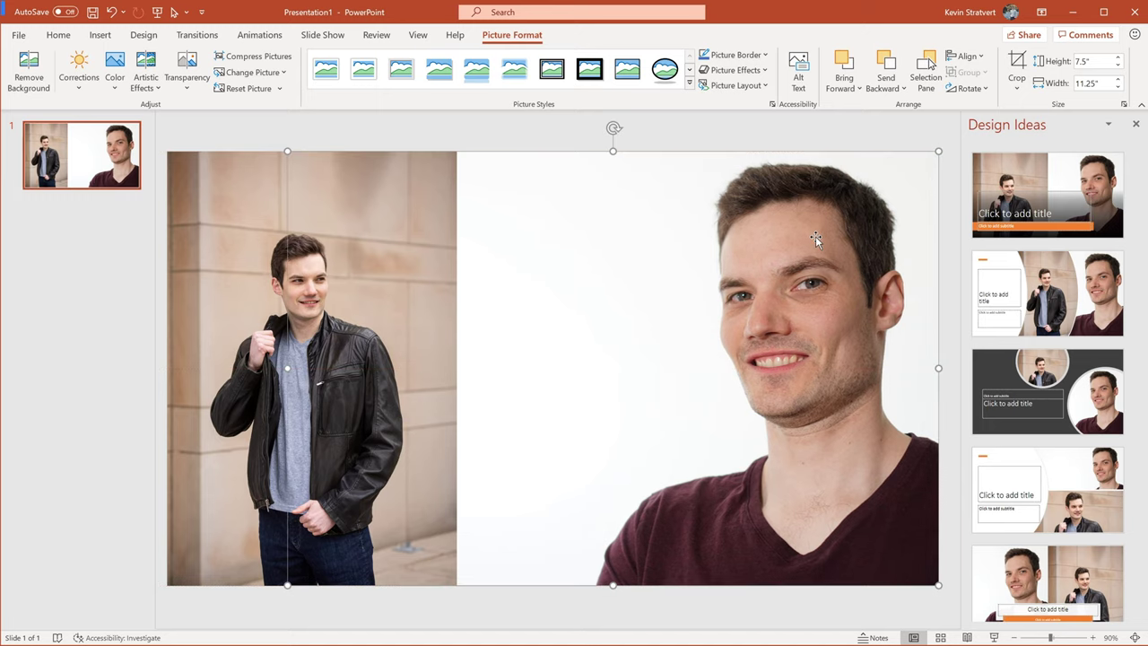
pyautogui.click(1135, 124)
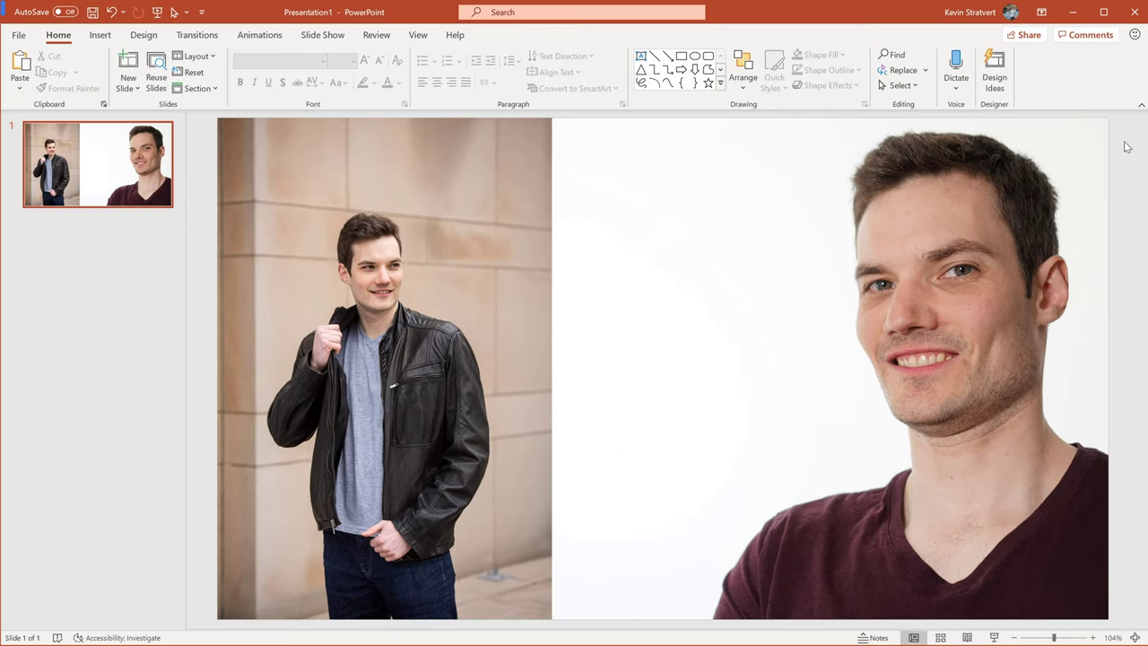
# Step: Look through the correction, color and artistic effect presets available for the close-up portrait
pyautogui.click(786, 246)
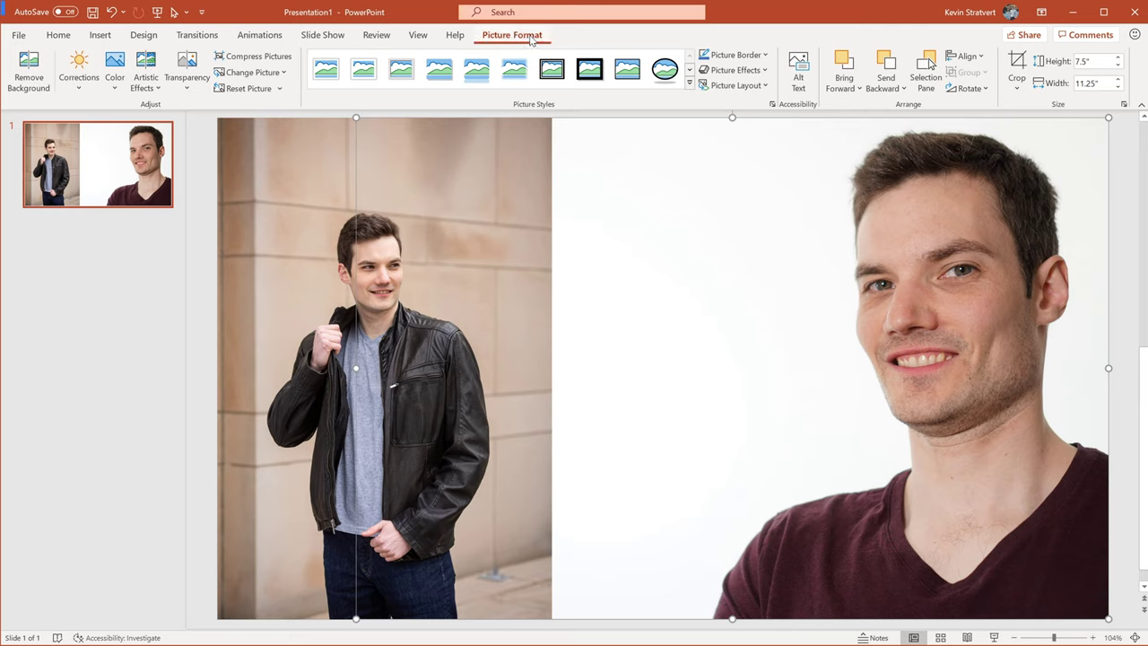
pyautogui.click(1125, 140)
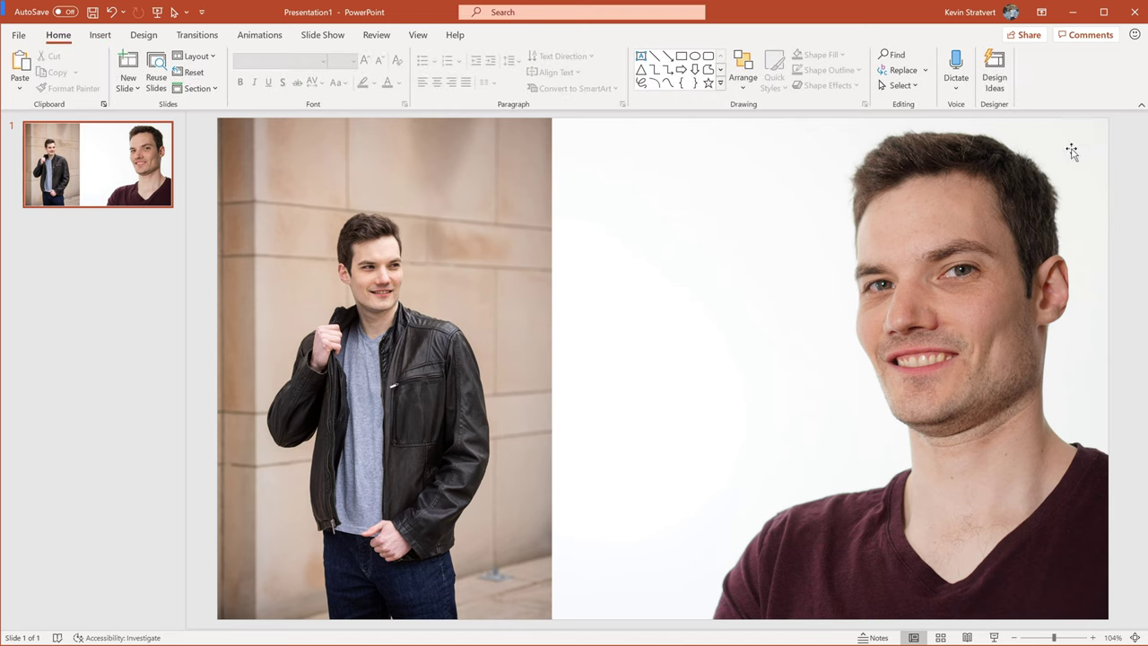
pyautogui.click(974, 167)
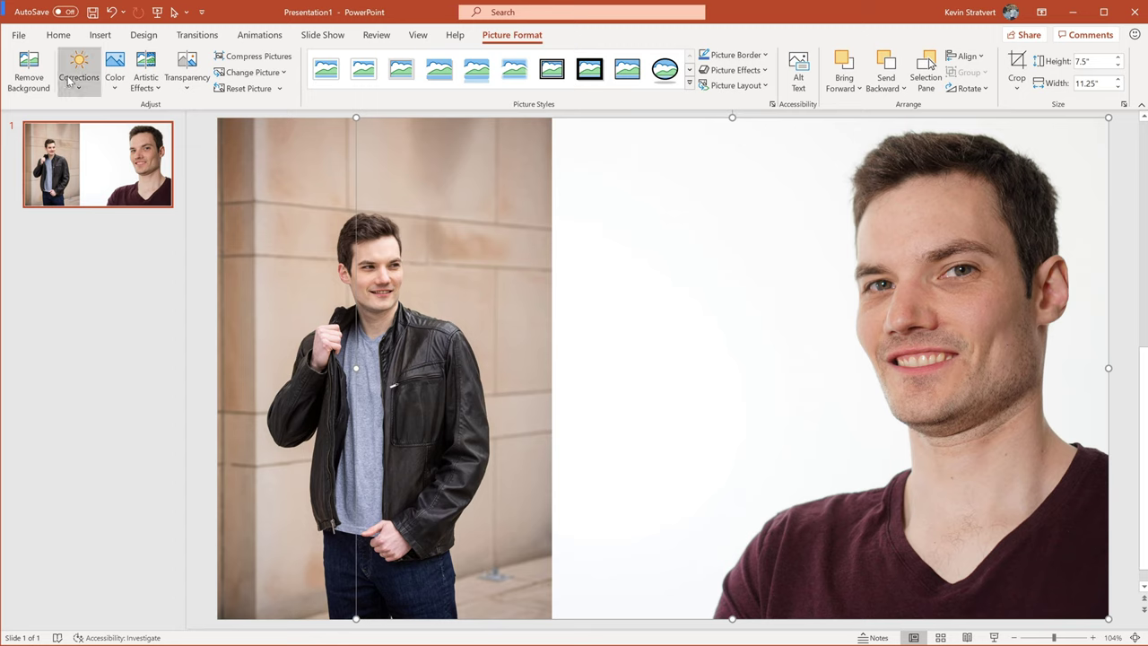
pyautogui.click(93, 85)
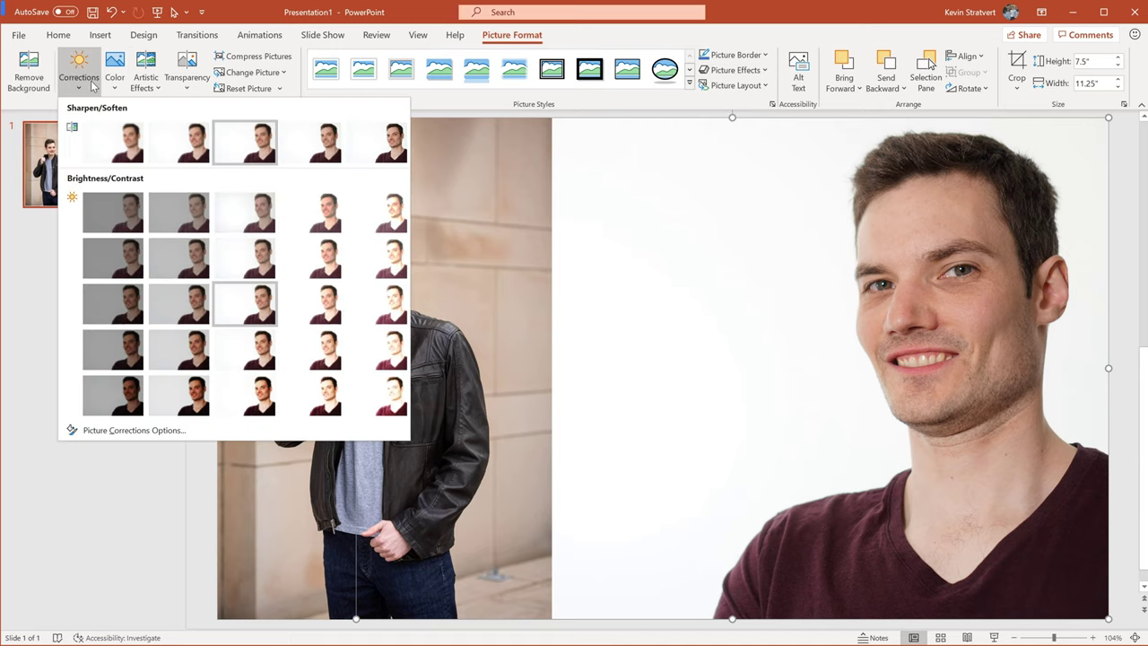
pyautogui.click(119, 82)
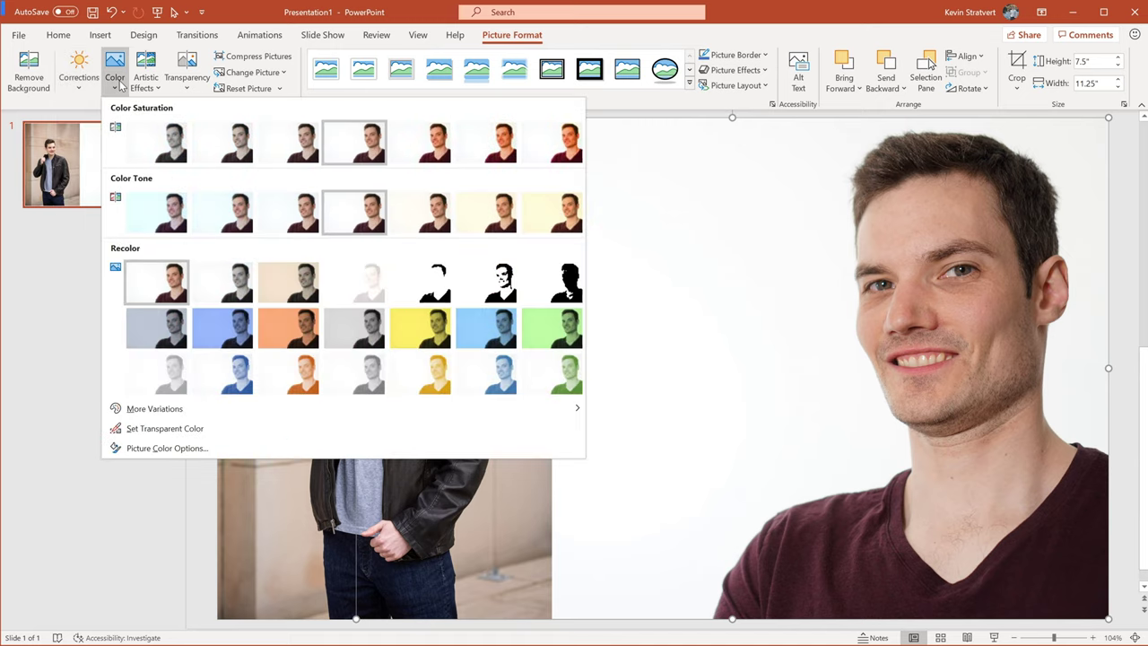
pyautogui.click(146, 83)
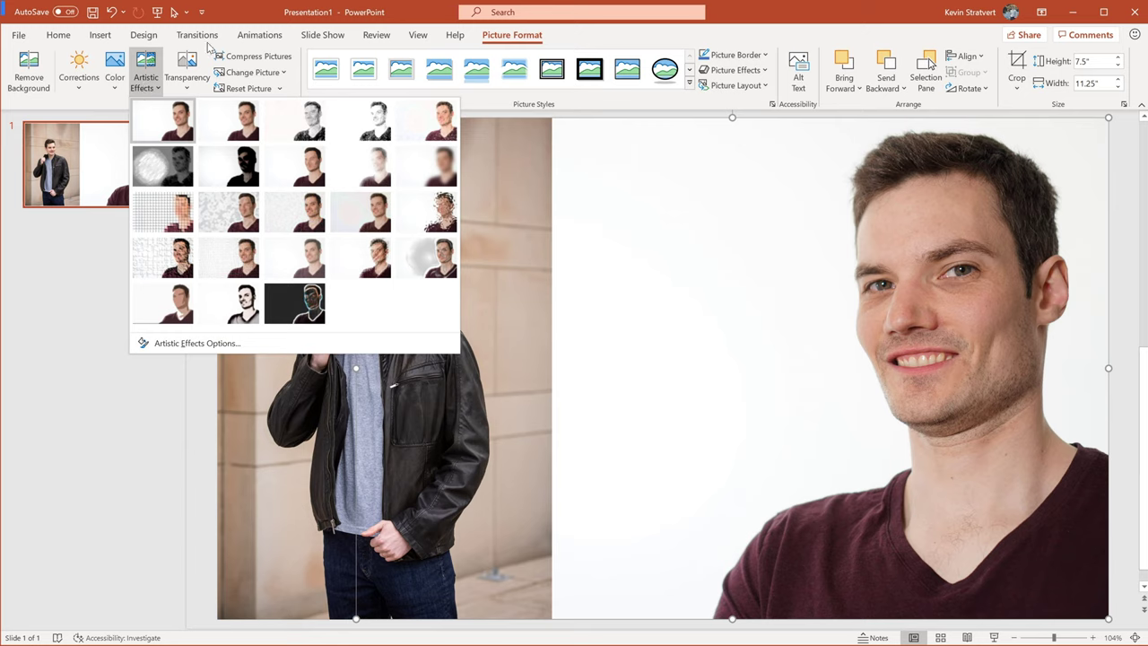
pyautogui.click(253, 16)
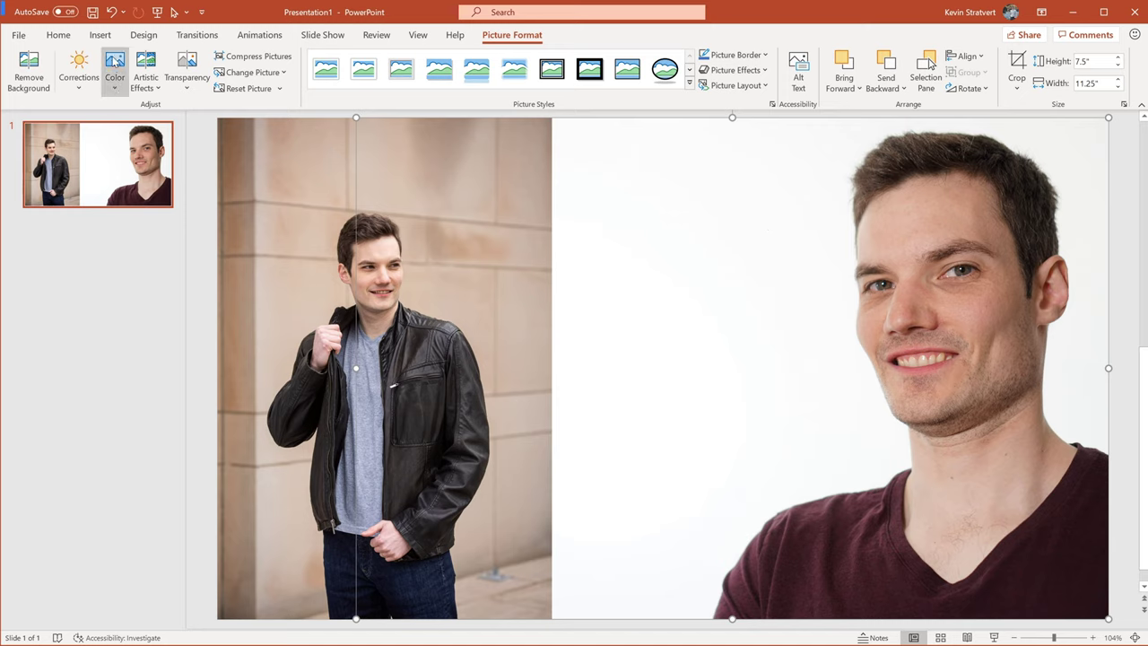
# Step: Make the white background of the close-up portrait transparent with Set Transparent Color
pyautogui.click(115, 81)
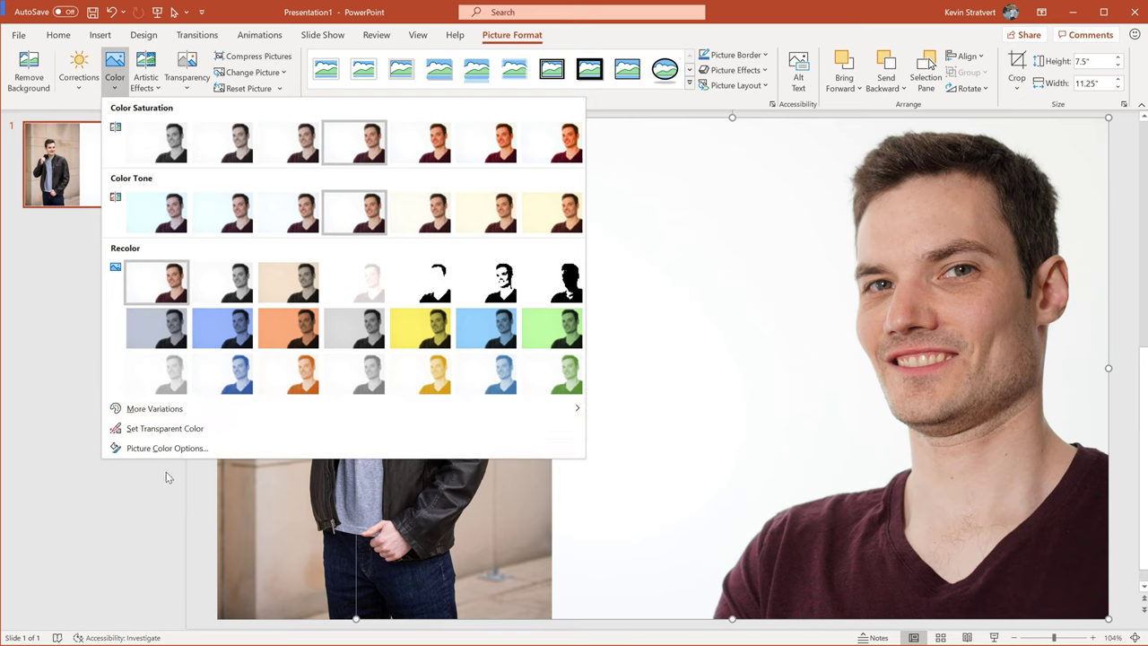
pyautogui.click(230, 427)
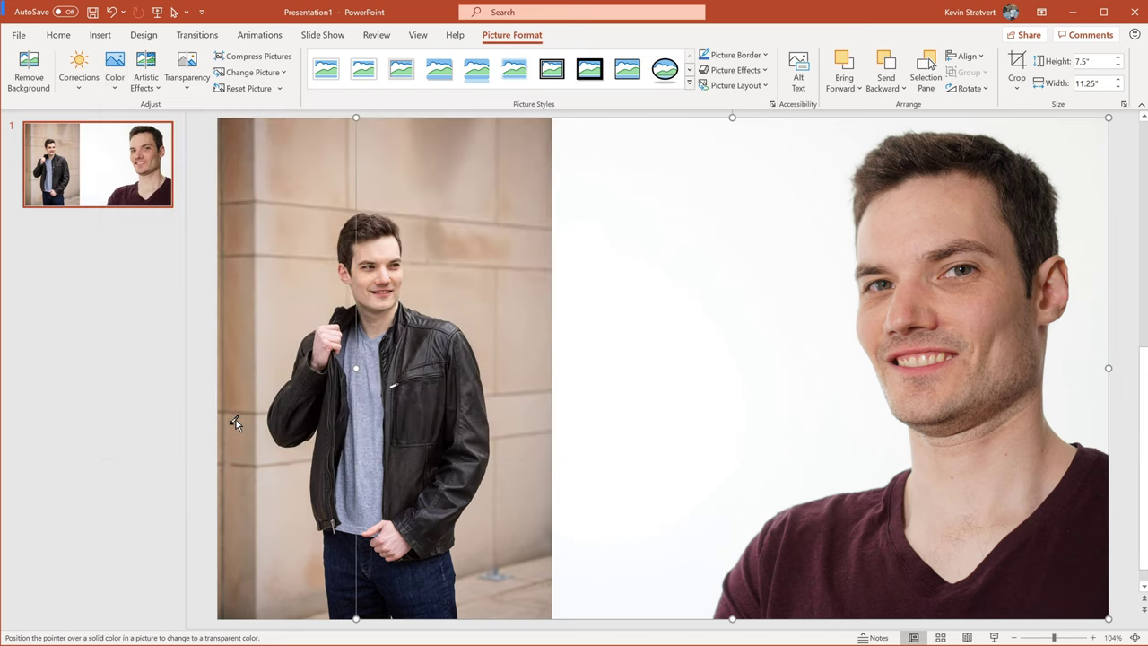
pyautogui.click(692, 296)
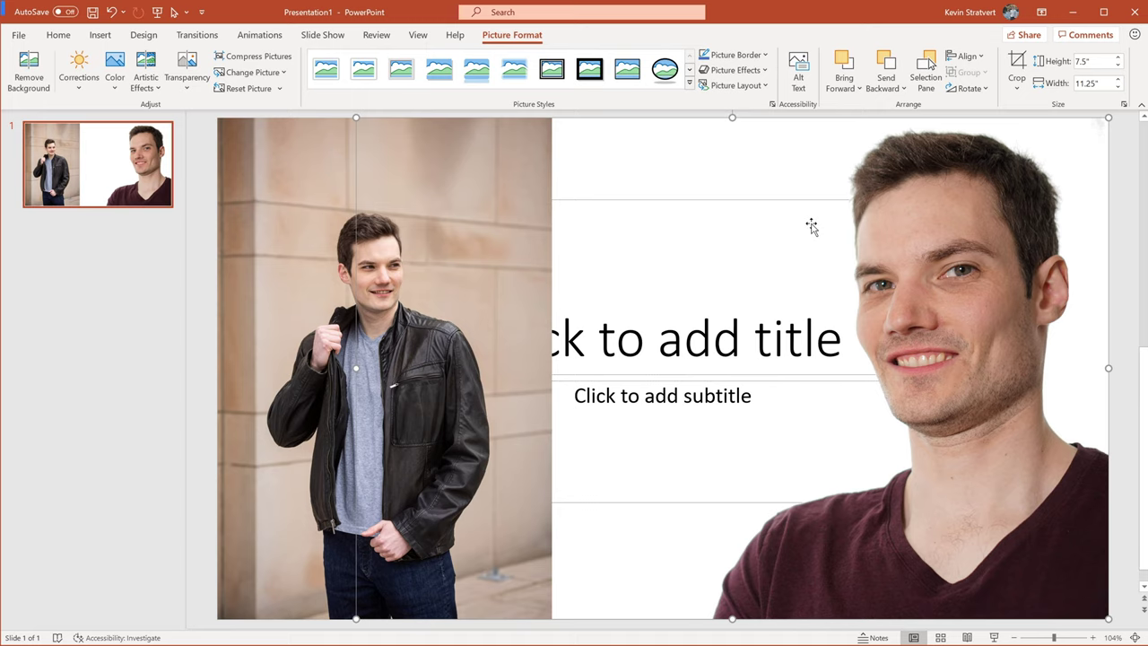
pyautogui.click(115, 70)
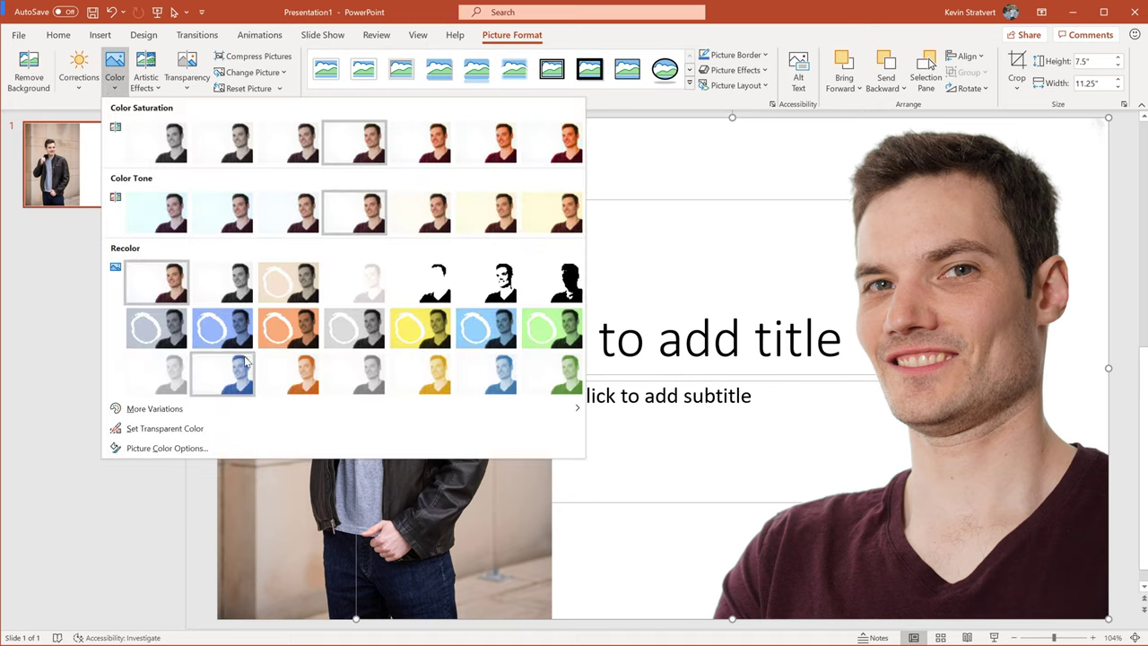
pyautogui.click(418, 433)
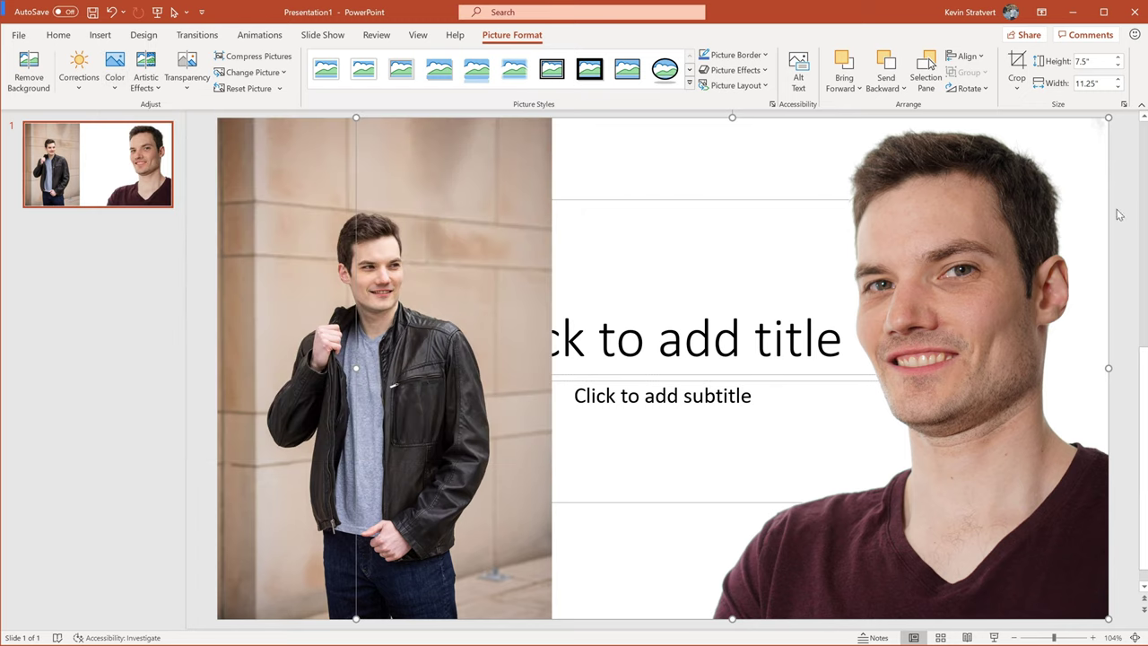
# Step: Try Set Transparent Color on the tan wall in the leather-jacket photo, and undo it
pyautogui.click(314, 306)
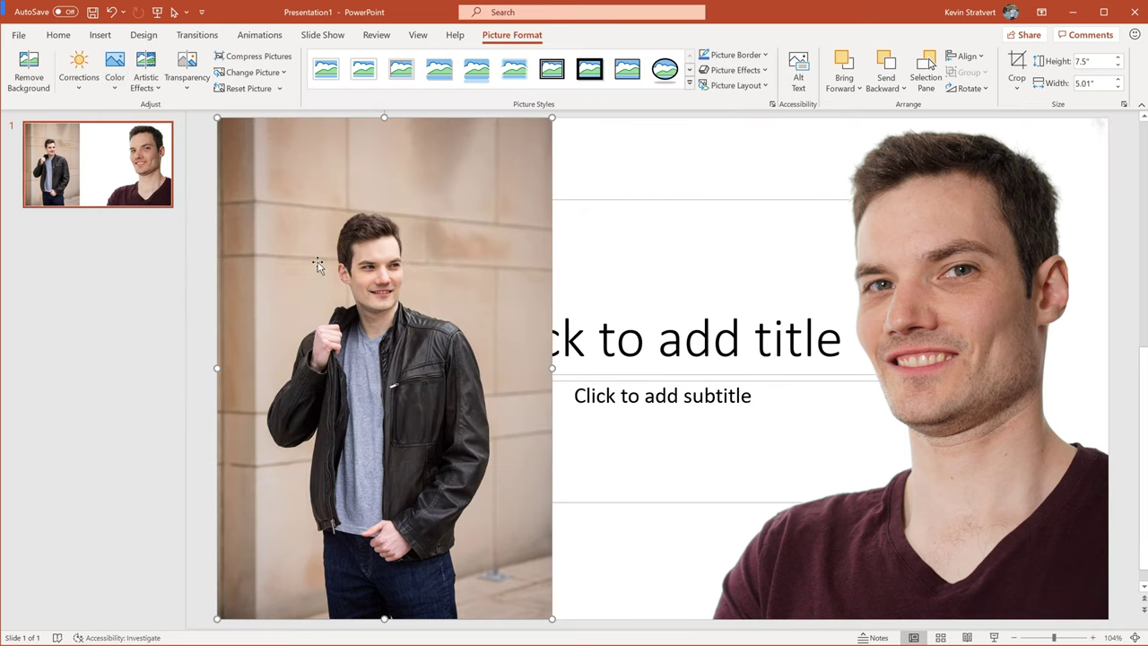
pyautogui.click(106, 89)
pyautogui.click(164, 529)
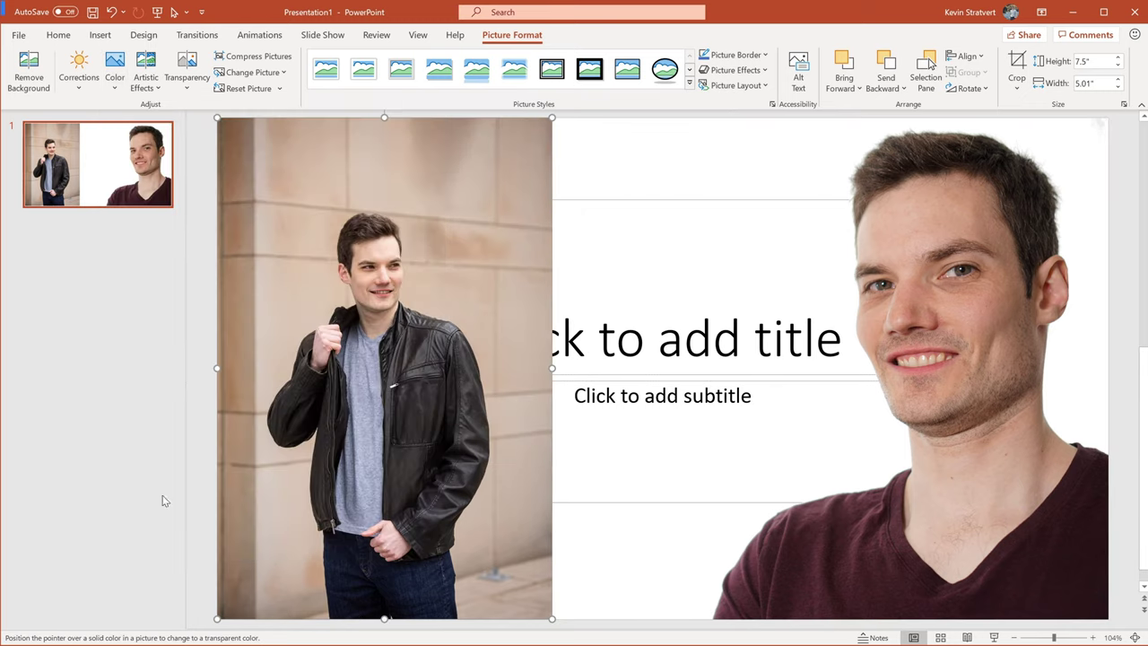
pyautogui.click(281, 294)
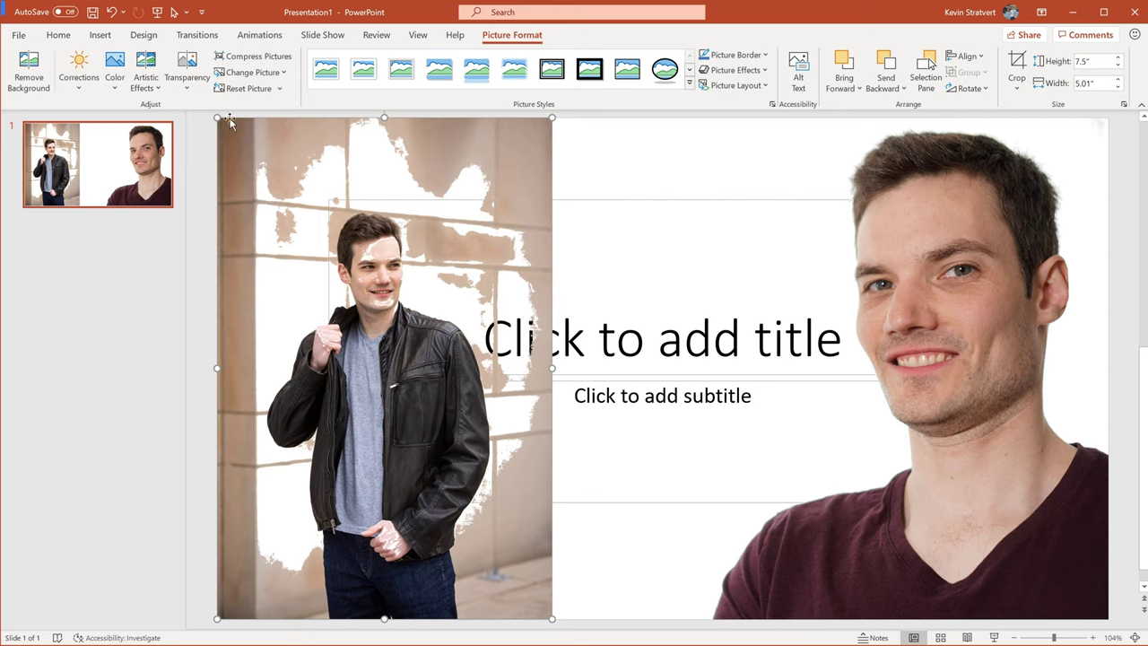
pyautogui.hotkey('ctrl', 'z')
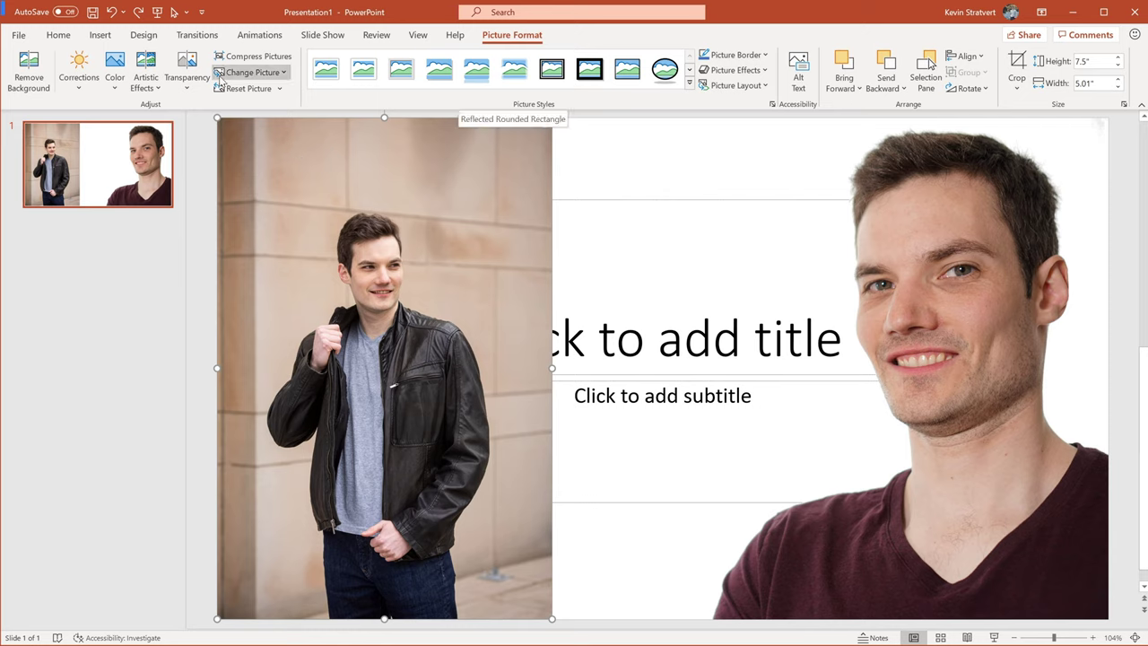
# Step: Start removing the background of the leather-jacket photo, marking the man's jeans and hair as areas to keep
pyautogui.click(29, 72)
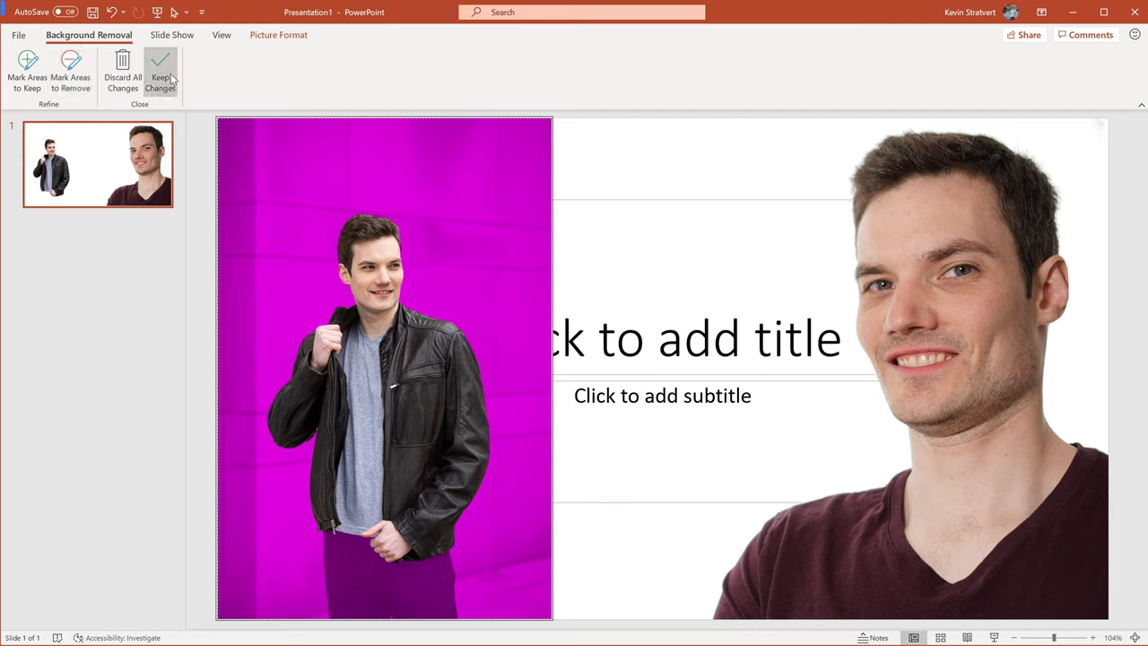
pyautogui.click(29, 94)
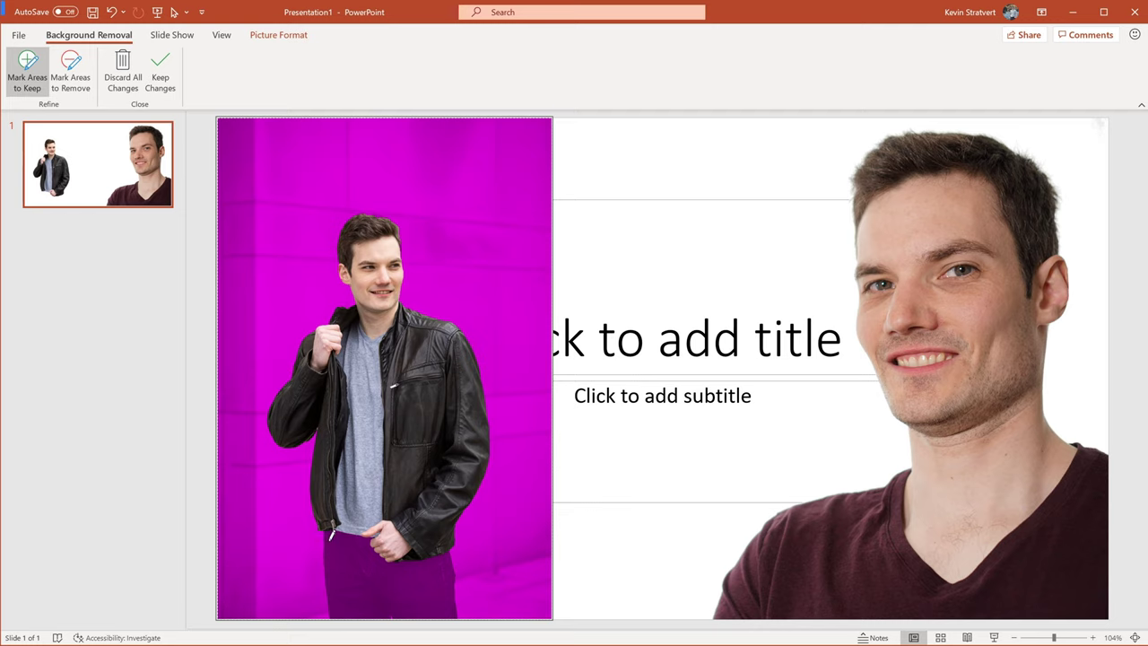
pyautogui.moveTo(330, 533); pyautogui.dragTo(344, 611)
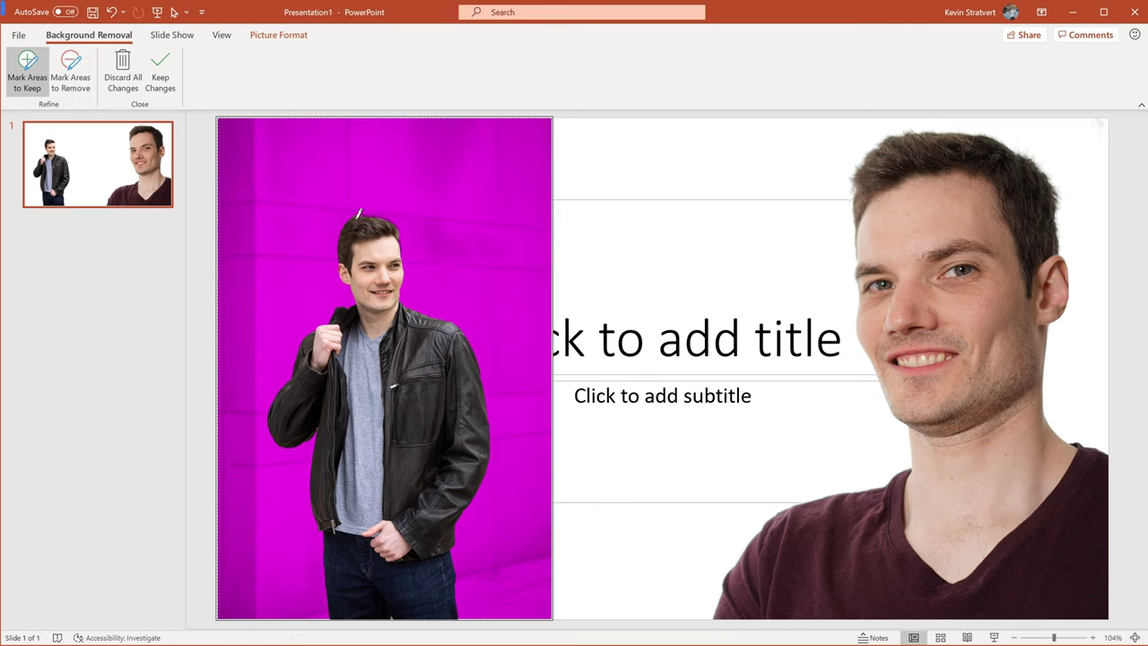
pyautogui.moveTo(356, 220)
pyautogui.mouseDown()
pyautogui.moveTo(400, 225)
pyautogui.moveTo(362, 213)
pyautogui.moveTo(383, 216)
pyautogui.mouseUp()
# Step: Try marking part of the man's hair as an area to remove, and undo the mark
pyautogui.click(71, 85)
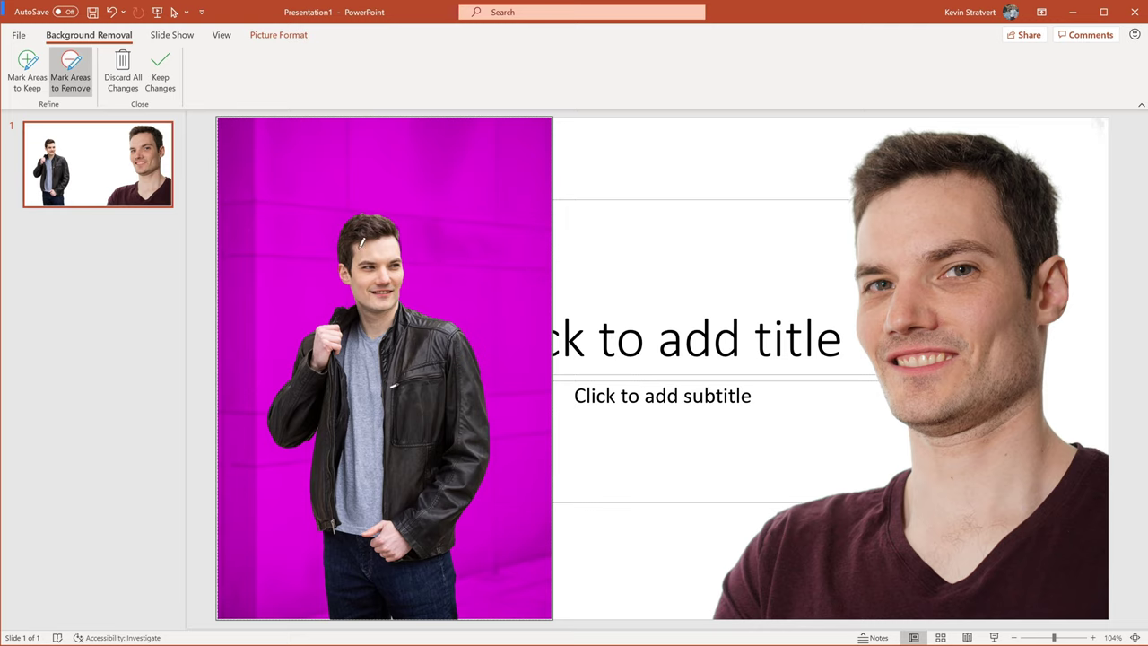
pyautogui.moveTo(346, 251)
pyautogui.mouseDown()
pyautogui.moveTo(363, 222)
pyautogui.moveTo(381, 223)
pyautogui.mouseUp()
pyautogui.press('Escape')
pyautogui.hotkey('ctrl', 'z')
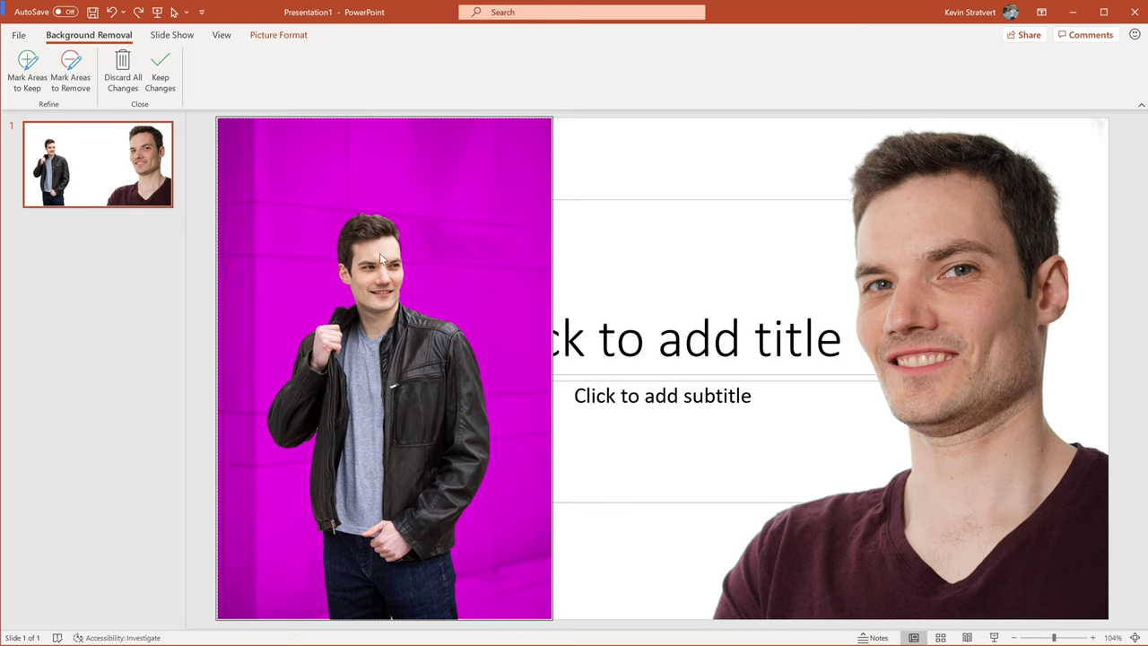
# Step: Keep the background removal changes and shift the two cut-out figures outward toward the slide's left and right edges
pyautogui.click(161, 76)
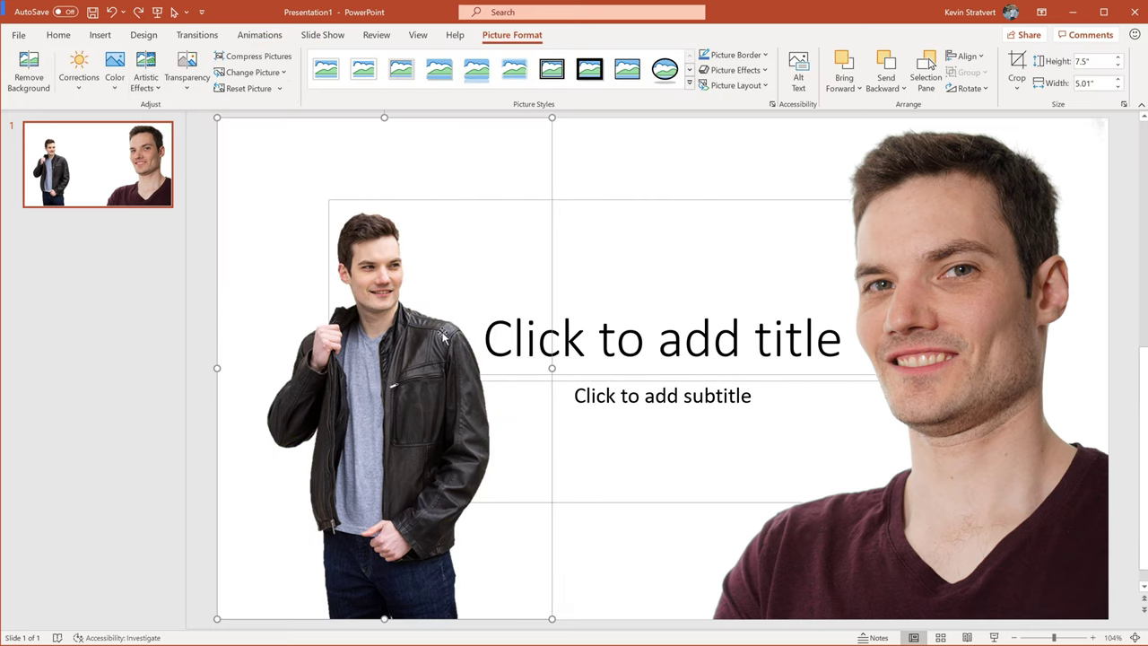
pyautogui.moveTo(397, 384); pyautogui.dragTo(367, 382)
pyautogui.moveTo(1004, 248)
pyautogui.mouseDown()
pyautogui.moveTo(972, 247)
pyautogui.moveTo(1007, 245)
pyautogui.mouseUp()
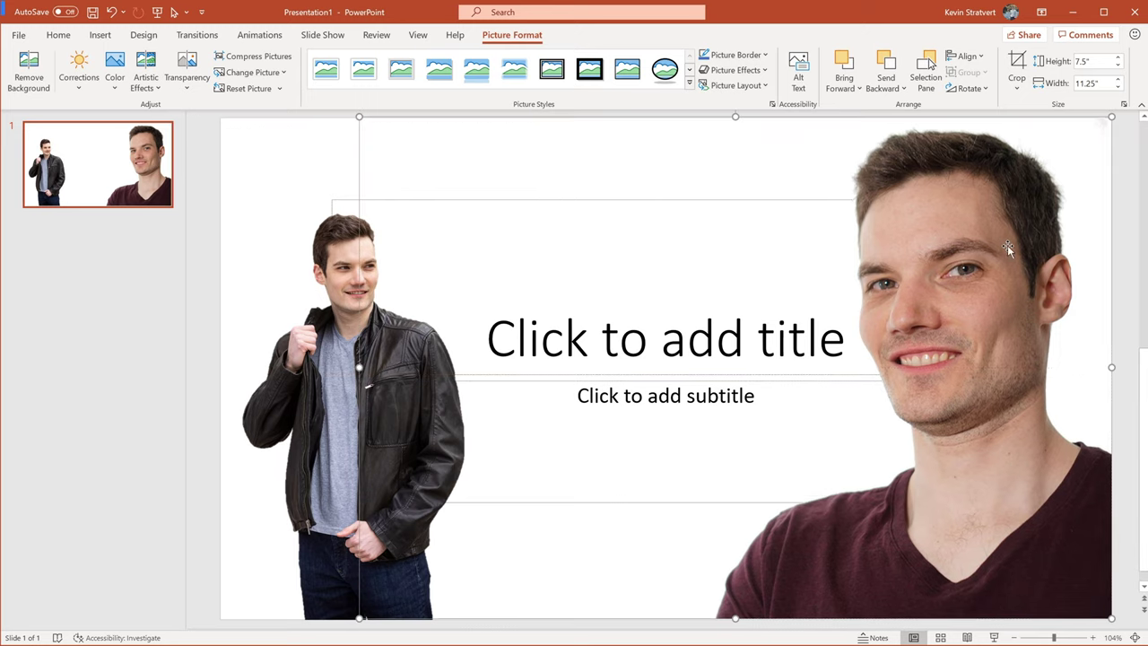
pyautogui.scroll(-4, 604, 176)
pyautogui.click(604, 177)
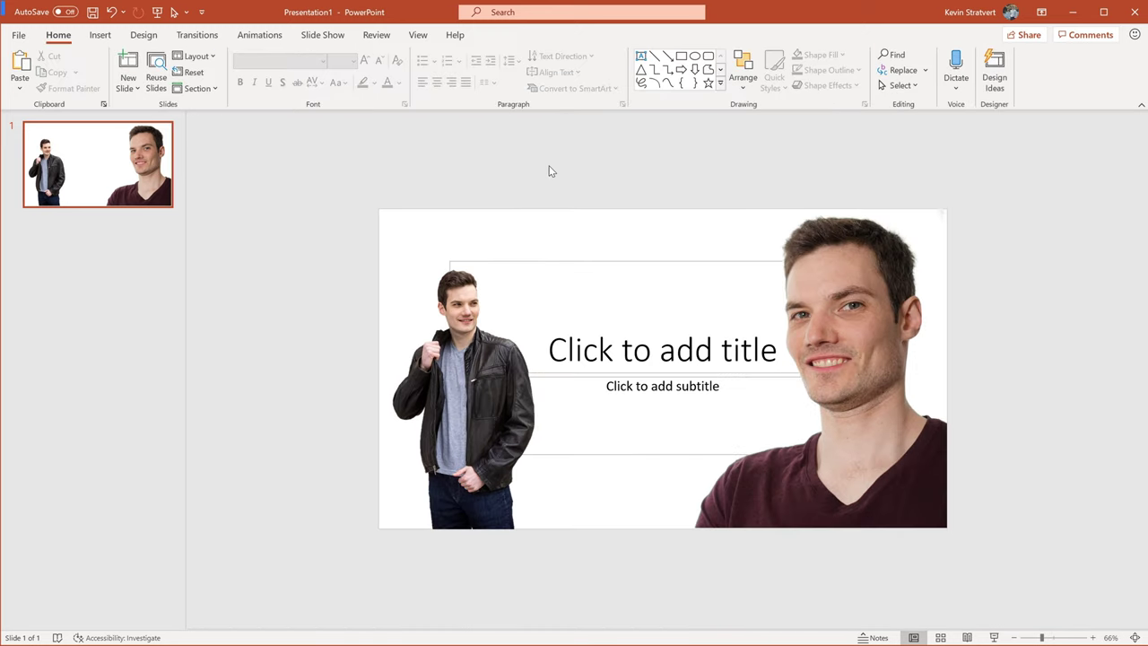
# Step: Format the slide background with a light blue linear gradient fill
pyautogui.click(143, 36)
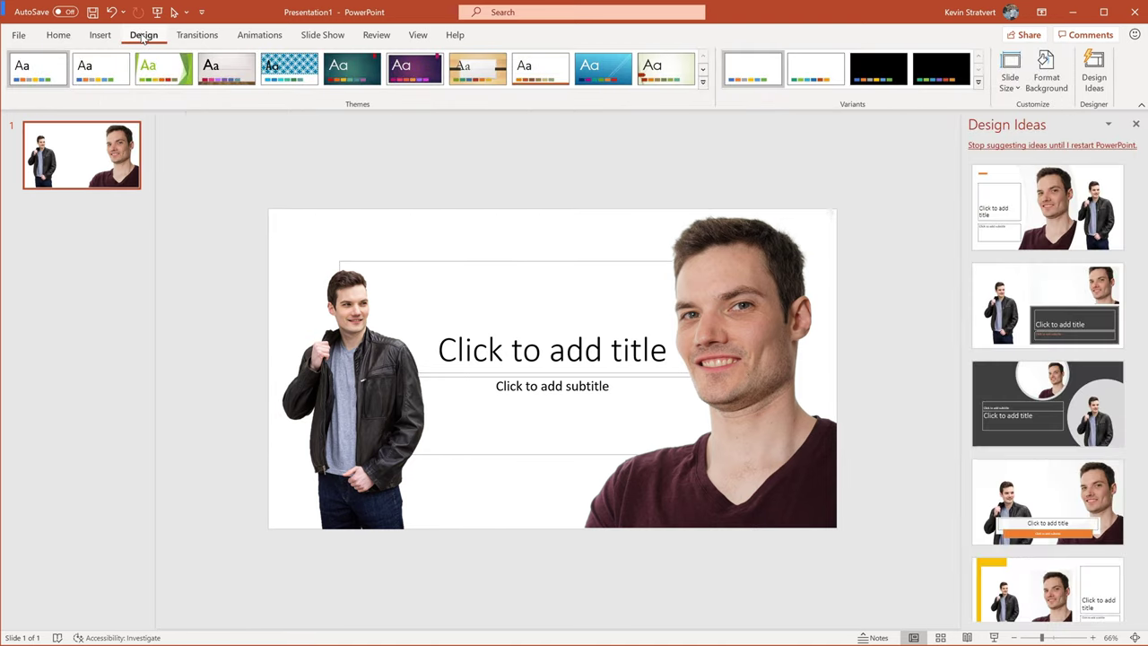
pyautogui.click(1045, 82)
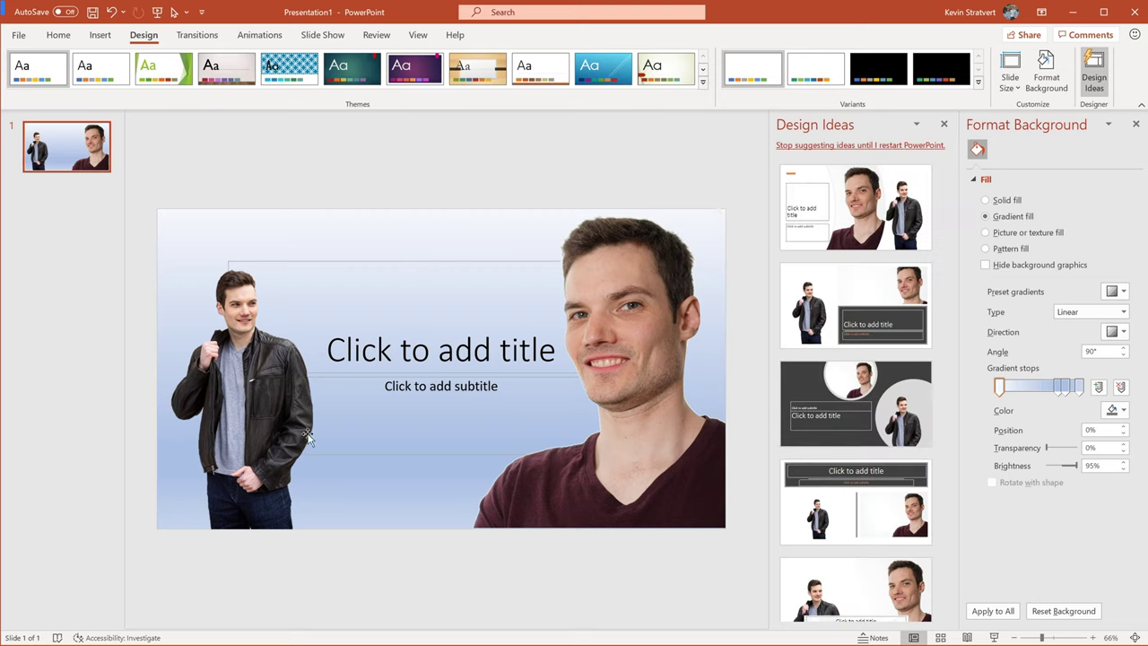
# Step: Move the leather-jacket cut-out across the gradient to overlap the large portrait, and bring it back to the left part of the slide
pyautogui.moveTo(263, 432)
pyautogui.mouseDown()
pyautogui.moveTo(397, 432)
pyautogui.moveTo(294, 431)
pyautogui.mouseUp()
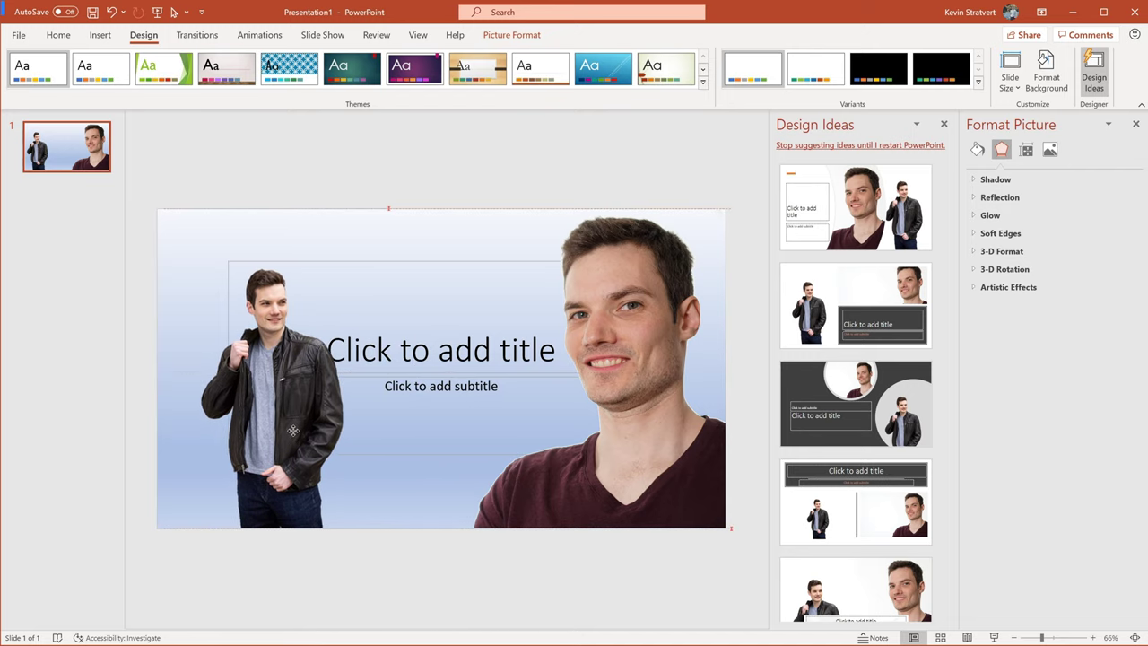
pyautogui.moveTo(293, 431); pyautogui.dragTo(520, 432)
pyautogui.moveTo(649, 351)
pyautogui.mouseDown()
pyautogui.moveTo(633, 335)
pyautogui.moveTo(659, 335)
pyautogui.mouseUp()
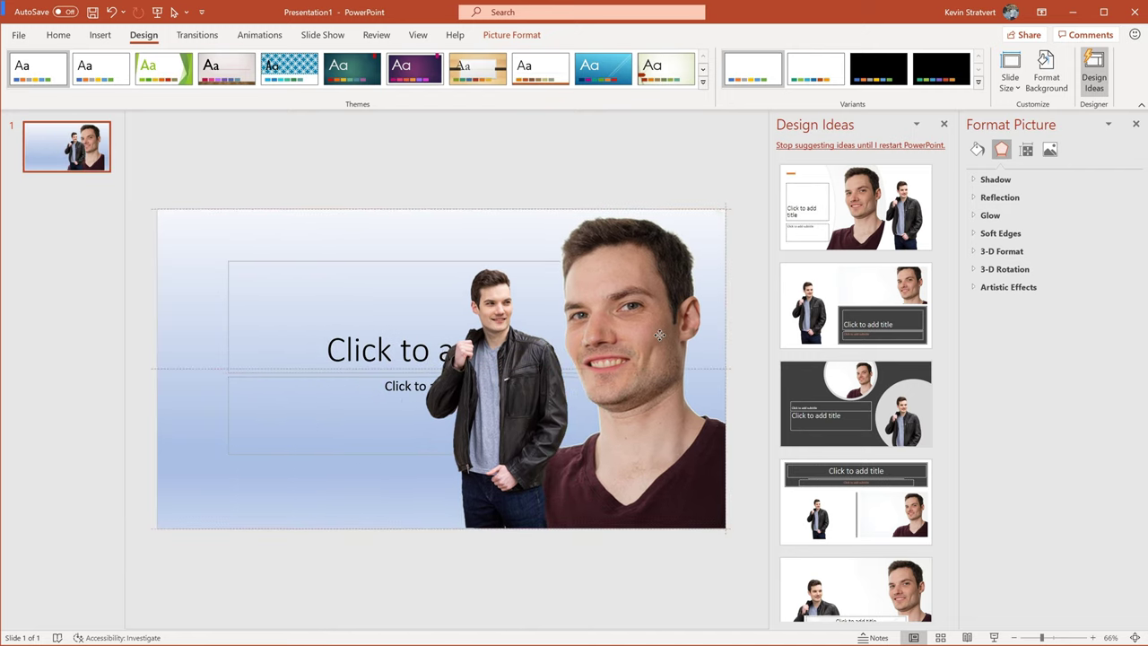
pyautogui.click(466, 384)
pyautogui.moveTo(467, 384); pyautogui.dragTo(296, 379)
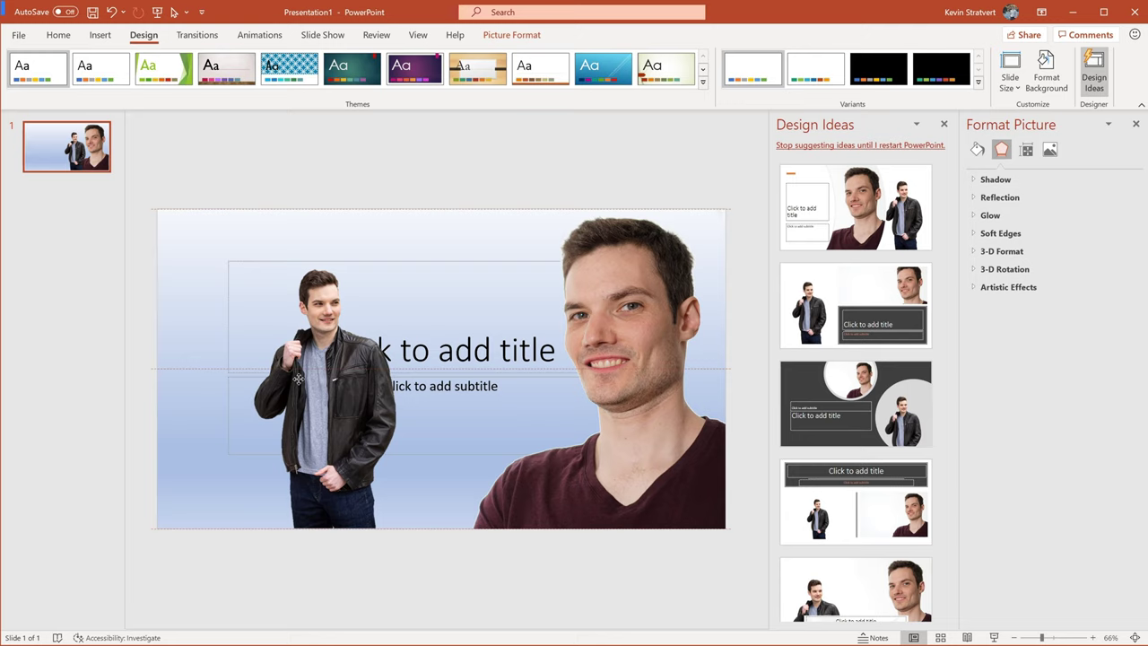
pyautogui.moveTo(281, 379); pyautogui.dragTo(226, 379)
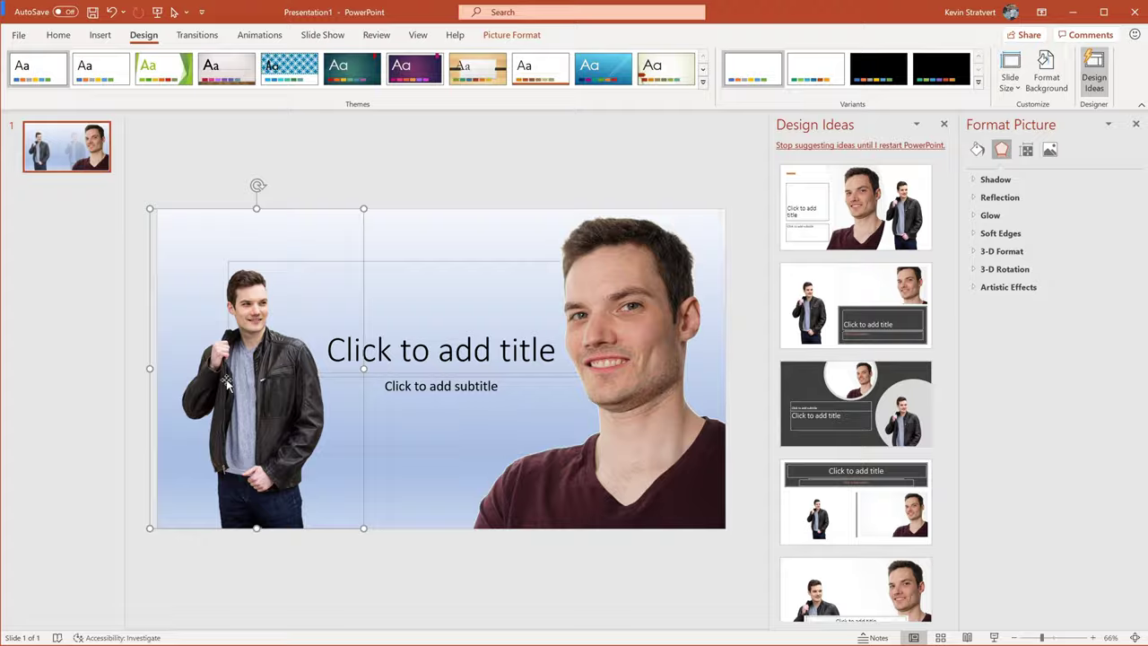